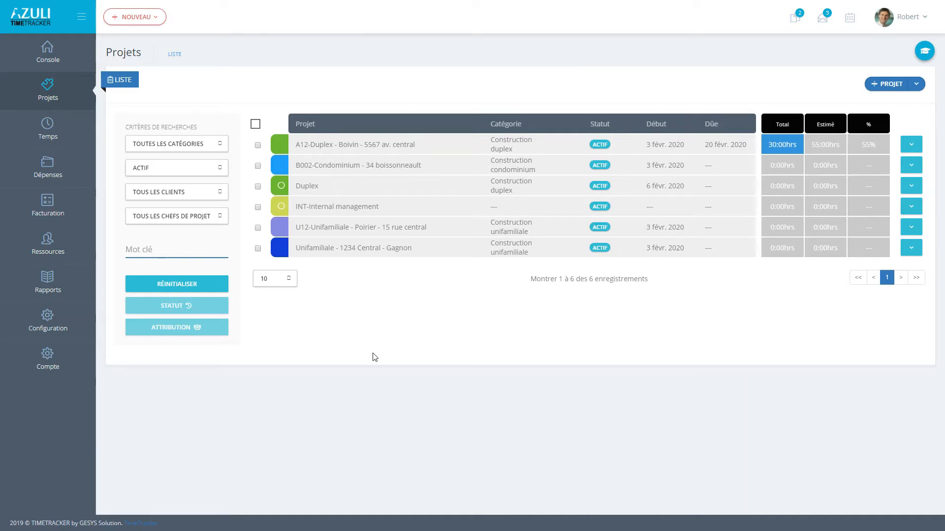
# Create a new project from the Duplex model
pyautogui.click(889, 86)
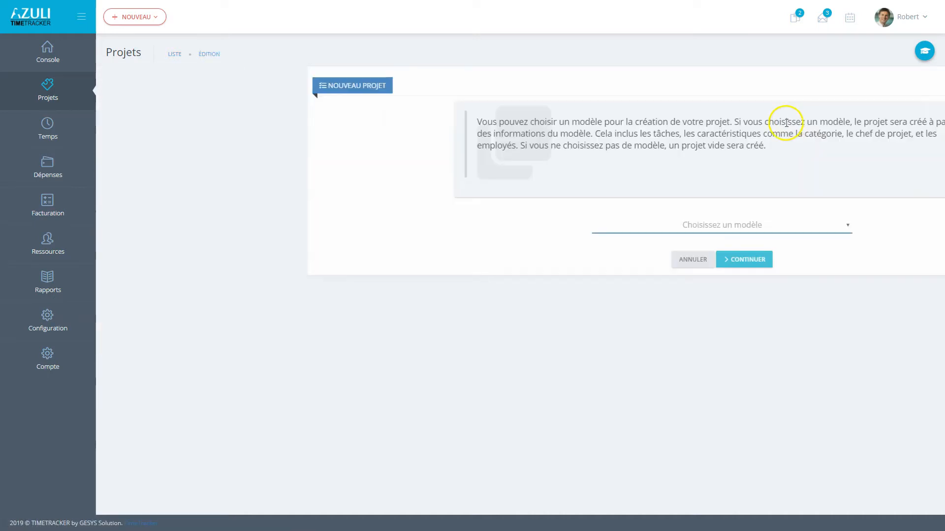
pyautogui.click(526, 230)
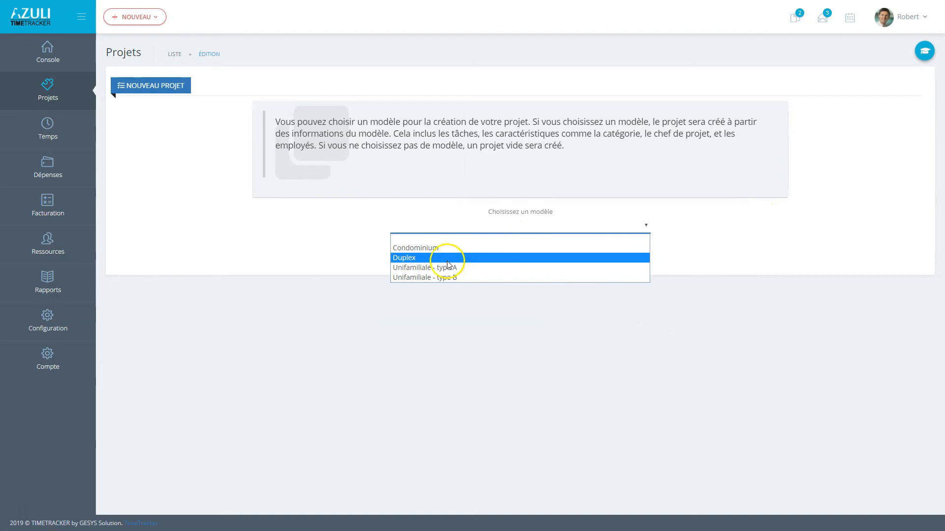
pyautogui.click(420, 257)
pyautogui.click(544, 259)
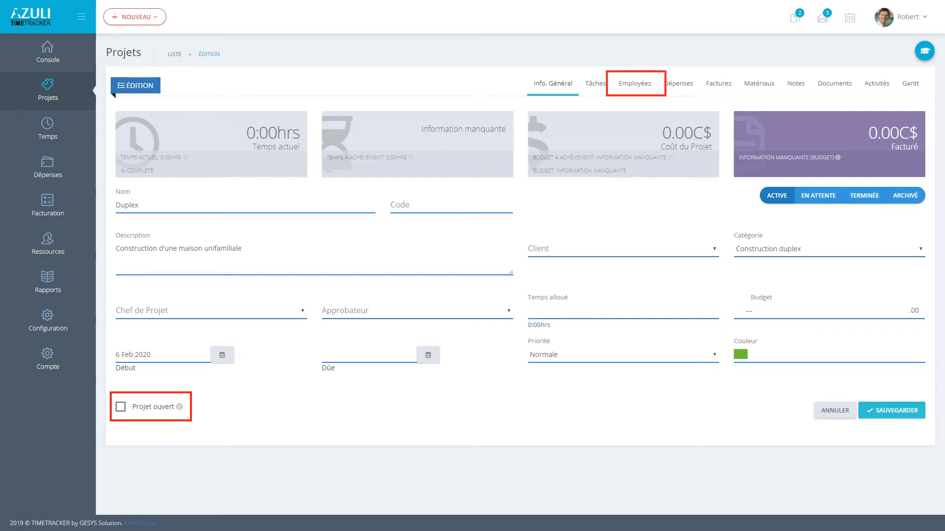
# Try toggling the new project's Projet ouvert option
pyautogui.click(121, 408)
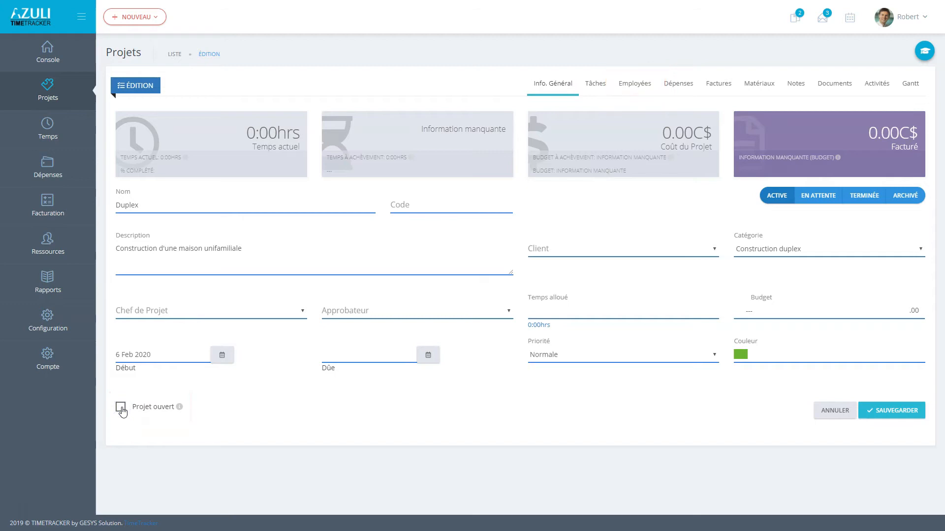
pyautogui.click(121, 407)
pyautogui.click(120, 408)
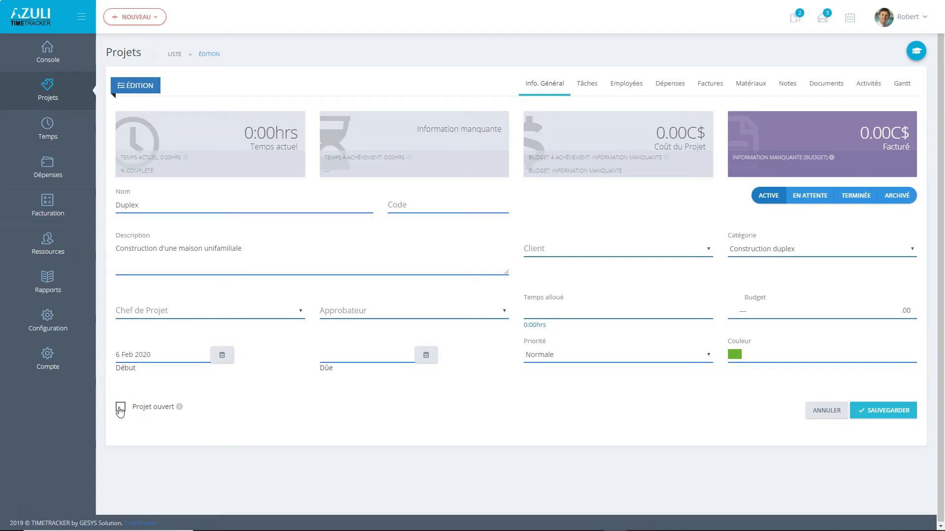
# Open the project's employee attribution and filter the employees by Comptabilité, by Administrateur and back to all departments
pyautogui.click(629, 84)
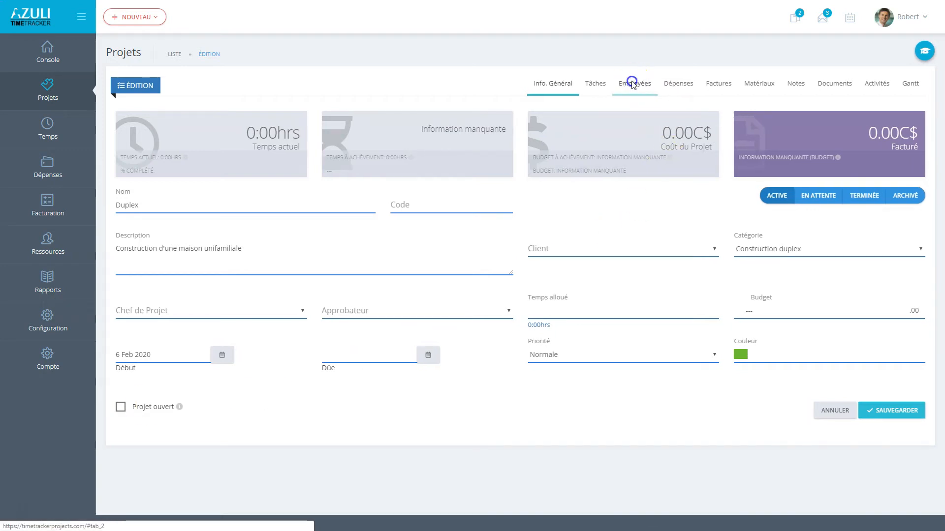
pyautogui.click(137, 122)
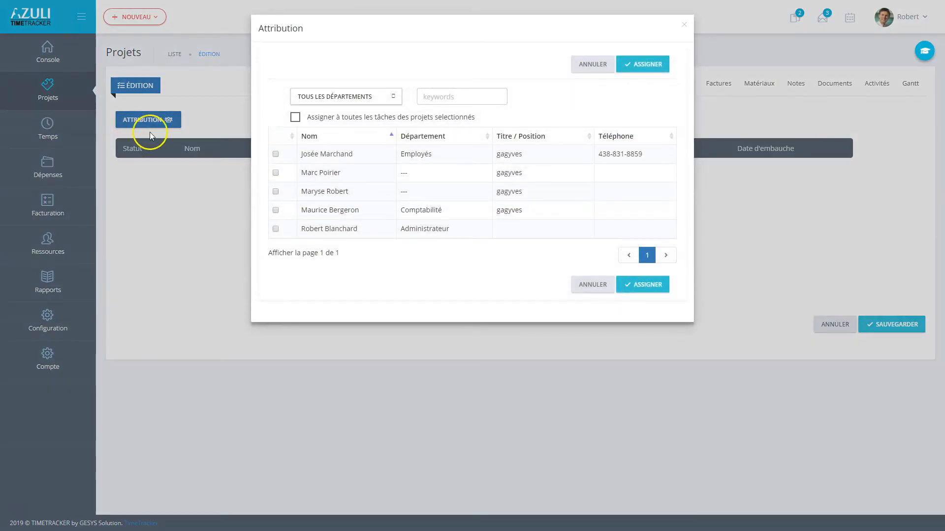
pyautogui.click(397, 101)
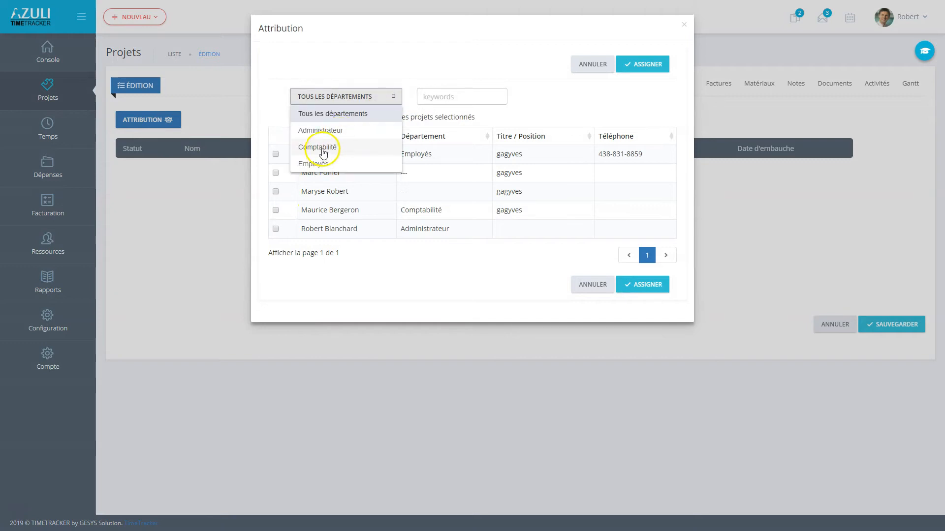
pyautogui.click(343, 150)
pyautogui.click(394, 97)
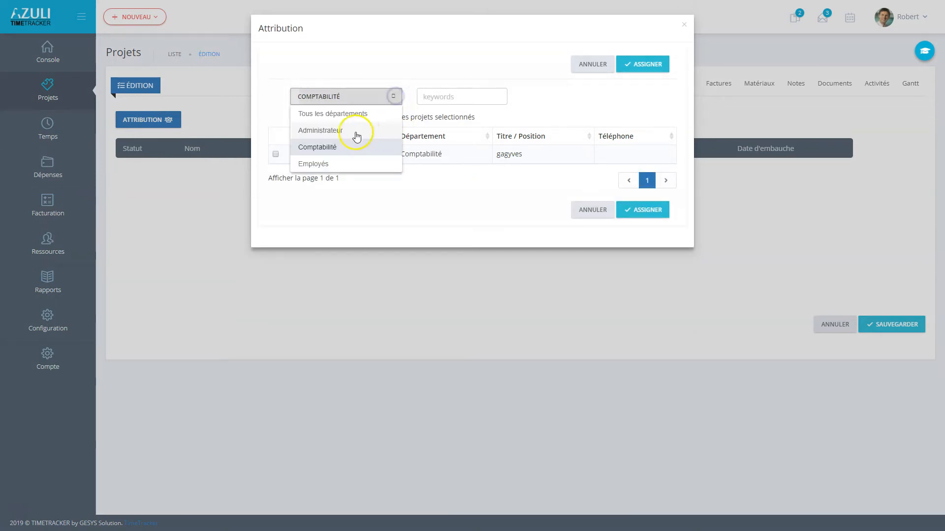
pyautogui.click(327, 134)
pyautogui.click(391, 97)
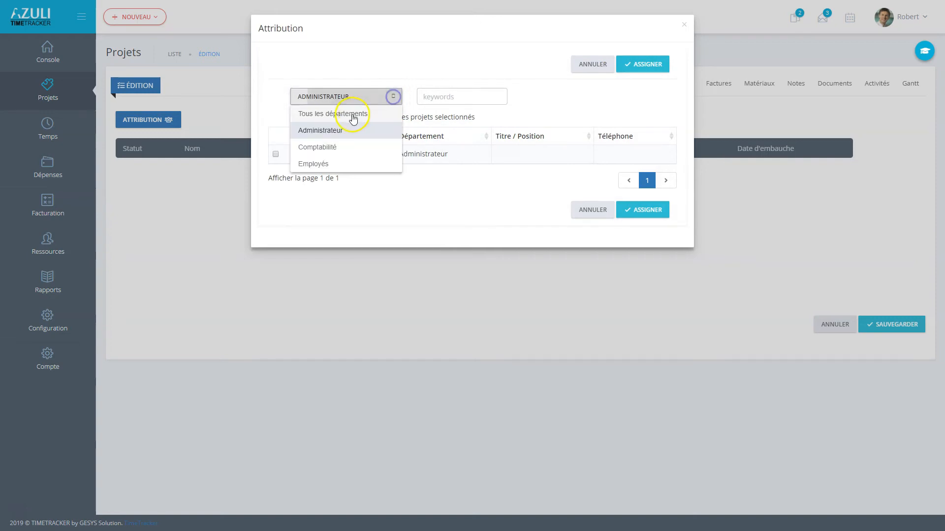
pyautogui.click(340, 115)
# Search the assignable employees by a partial surname and clear the keyword
pyautogui.click(438, 97)
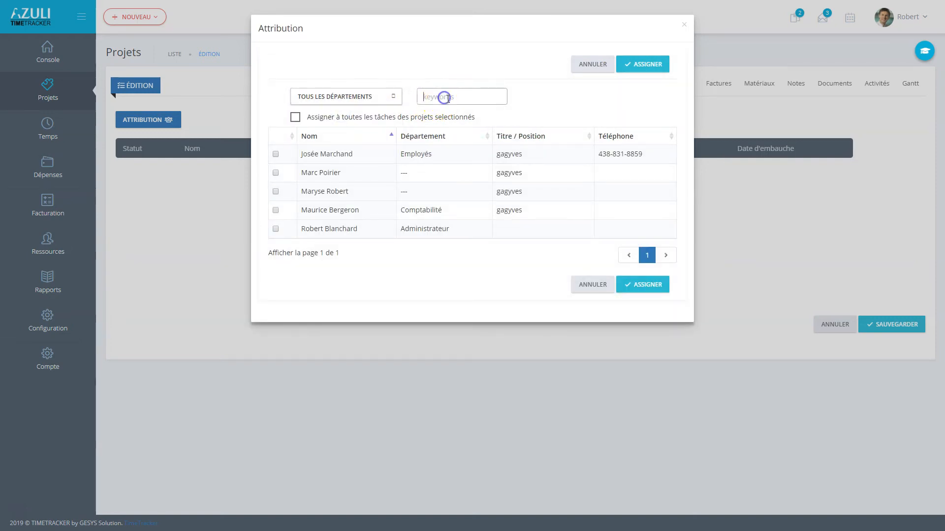
pyautogui.write('marcvh')
pyautogui.press('BackSpace')
pyautogui.press('BackSpace')
pyautogui.write('h')
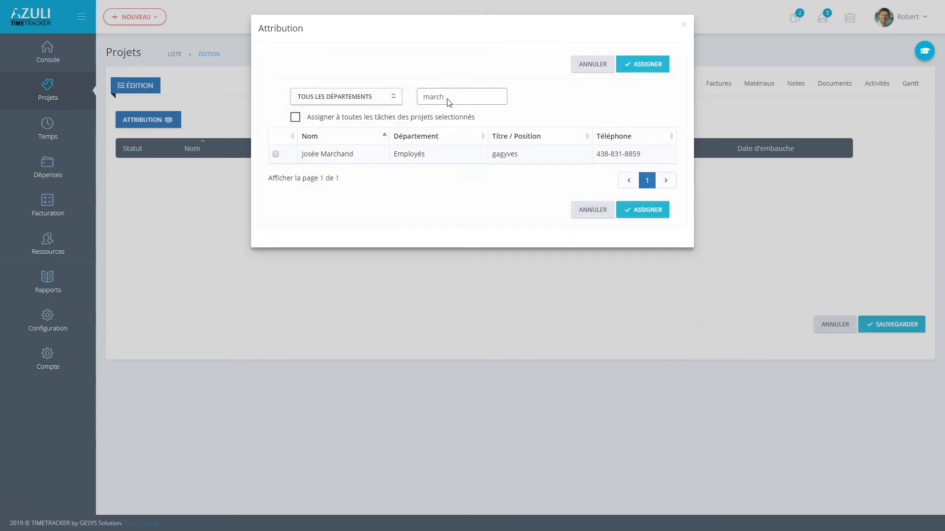
pyautogui.press('BackSpace')
pyautogui.press('BackSpace')
pyautogui.press('BackSpace')
pyautogui.press('BackSpace')
pyautogui.press('BackSpace')
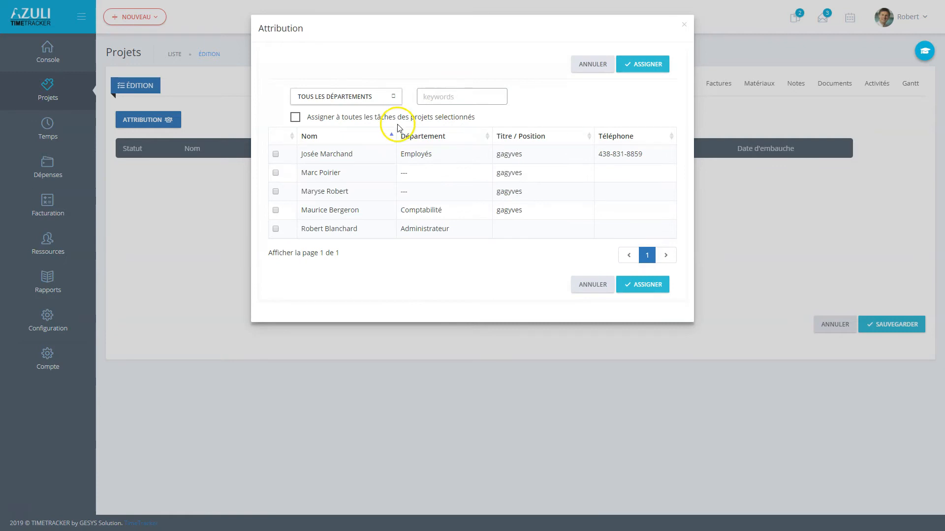
# Assign the second, third and fourth listed employees to the project and all its tasks, and save the project
pyautogui.click(275, 173)
pyautogui.click(275, 191)
pyautogui.click(275, 210)
pyautogui.click(296, 118)
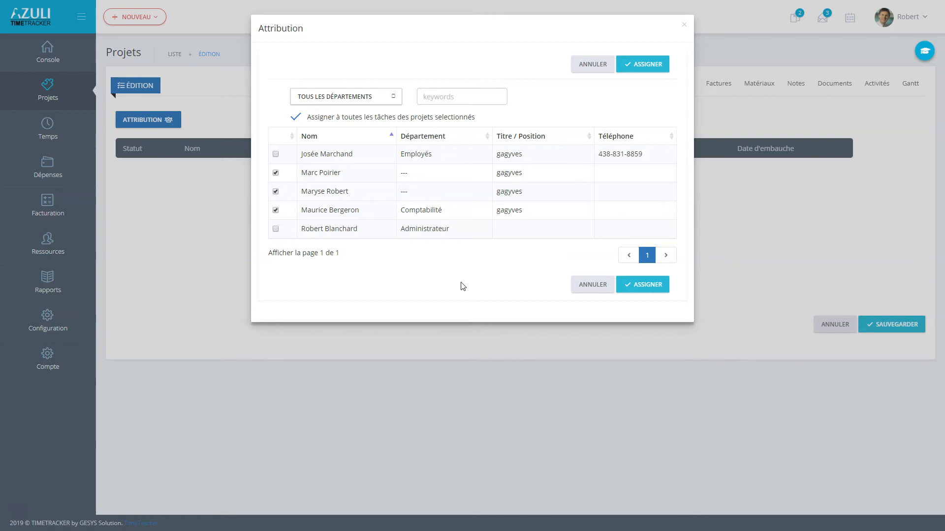
pyautogui.click(643, 284)
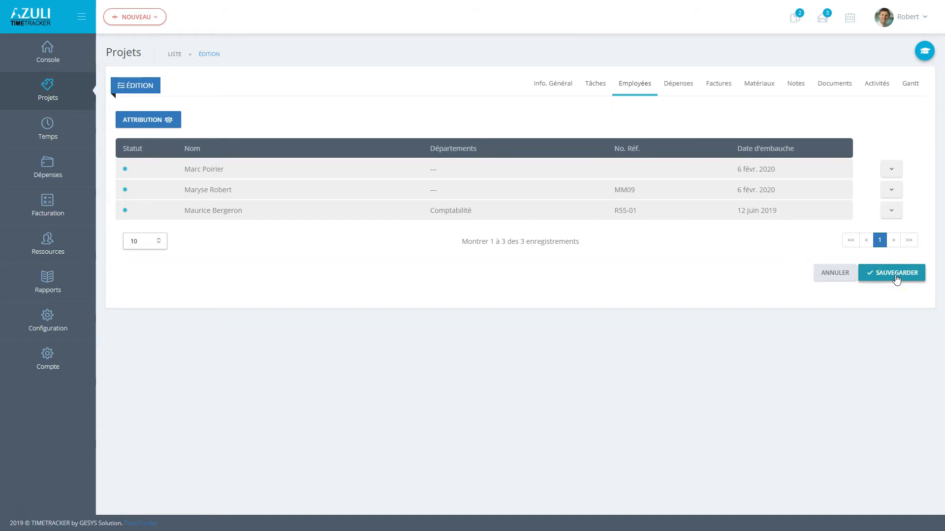
pyautogui.click(873, 276)
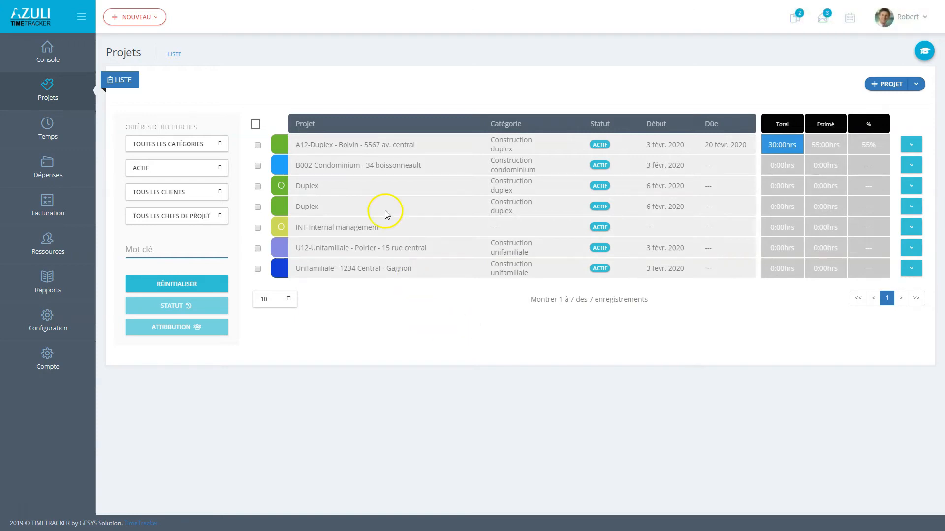
# Open the task Construire la structure in the A12-Duplex project and turn off its Tâche ouverte option
pyautogui.click(374, 148)
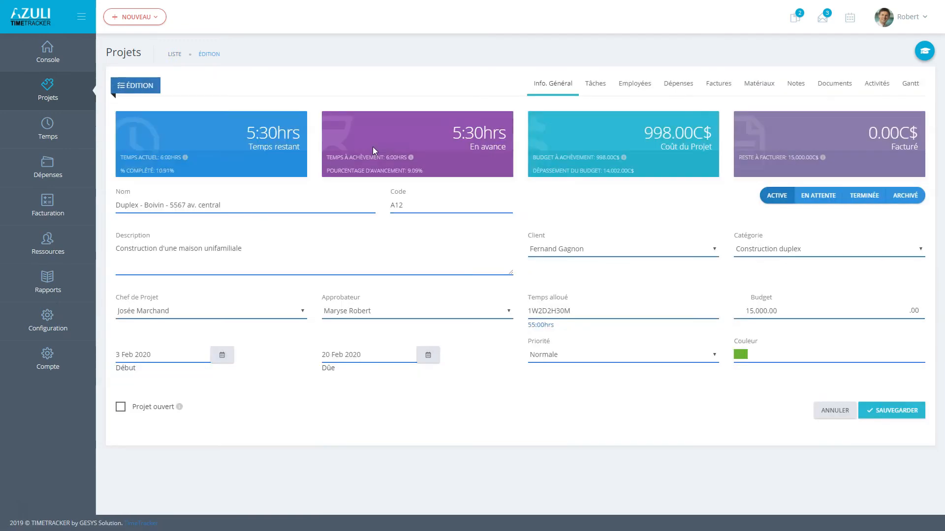
pyautogui.click(367, 149)
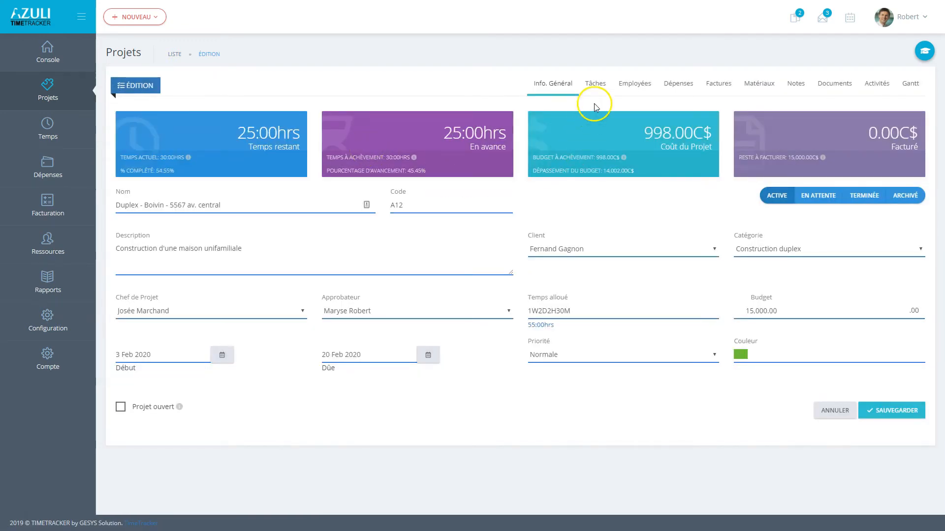
pyautogui.click(598, 82)
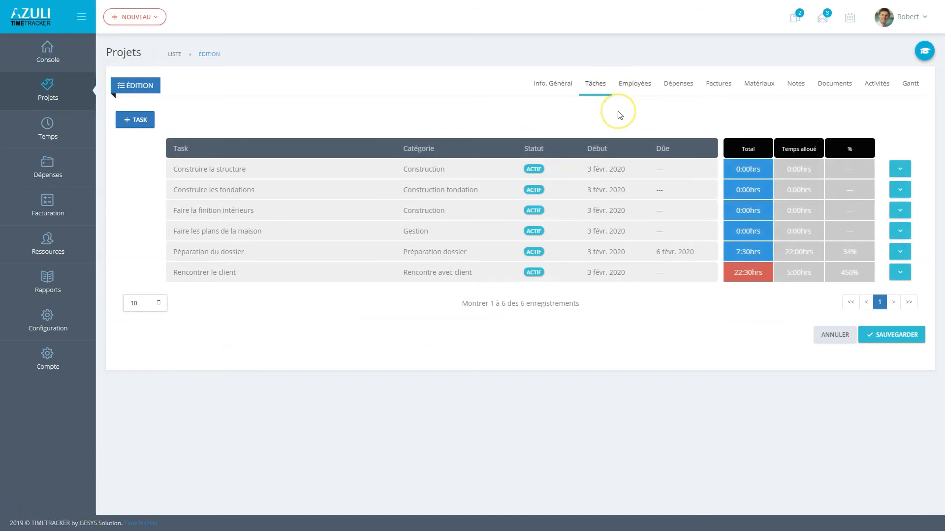
pyautogui.click(266, 174)
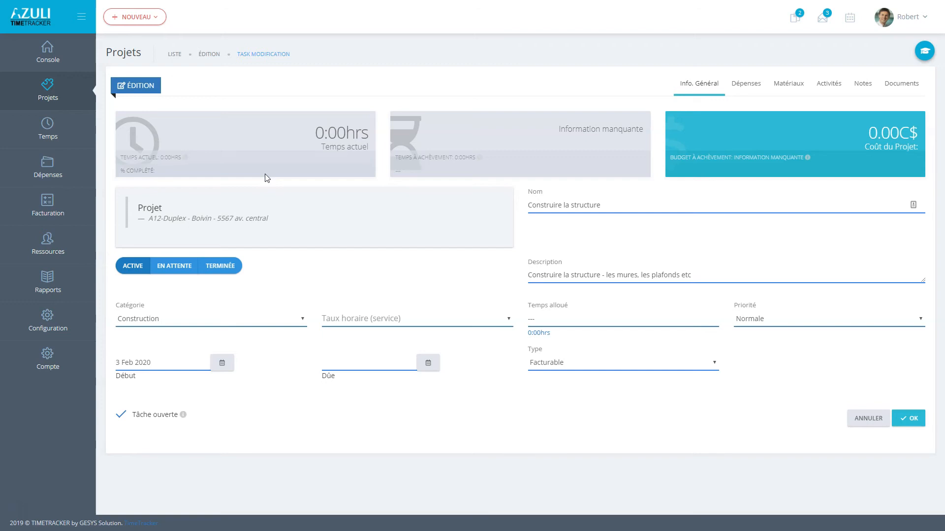
pyautogui.click(120, 416)
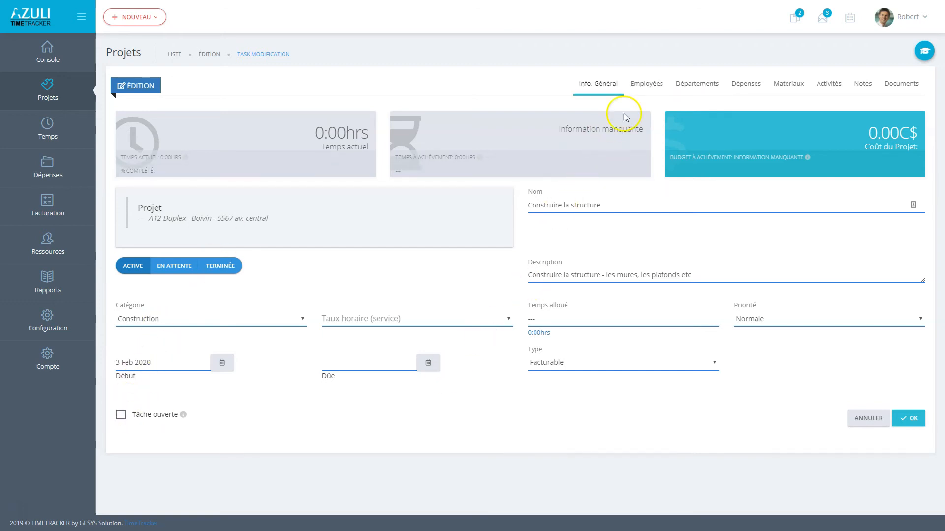
# Open the task's employee attribution and filter the employees by Comptabilité and back to all departments
pyautogui.click(649, 87)
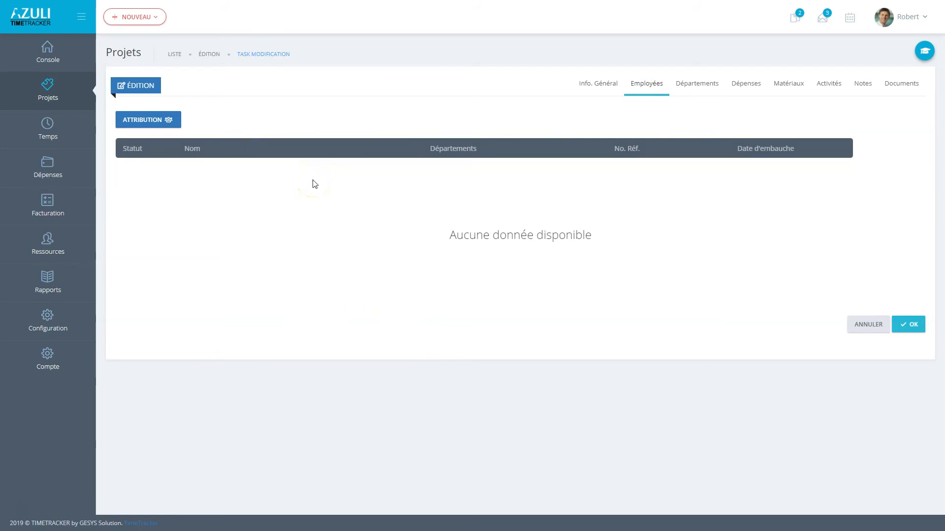
pyautogui.click(145, 120)
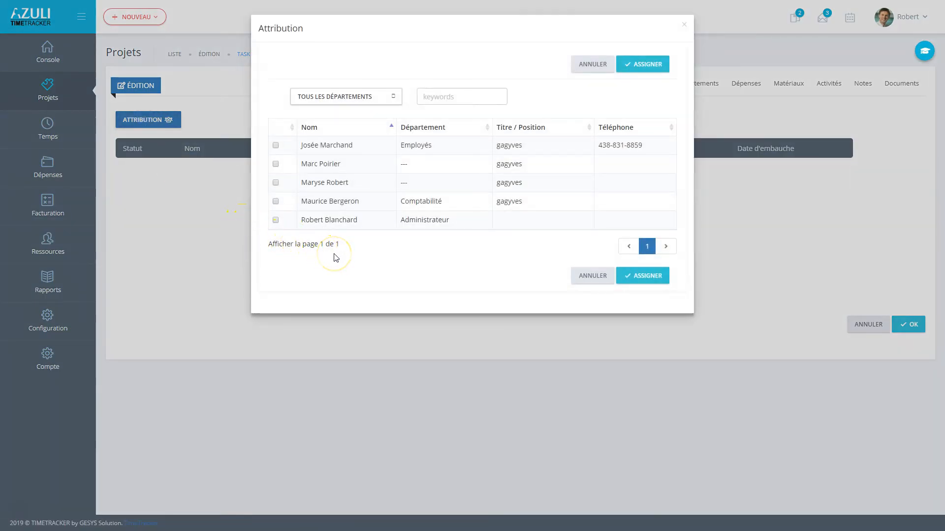
pyautogui.click(353, 96)
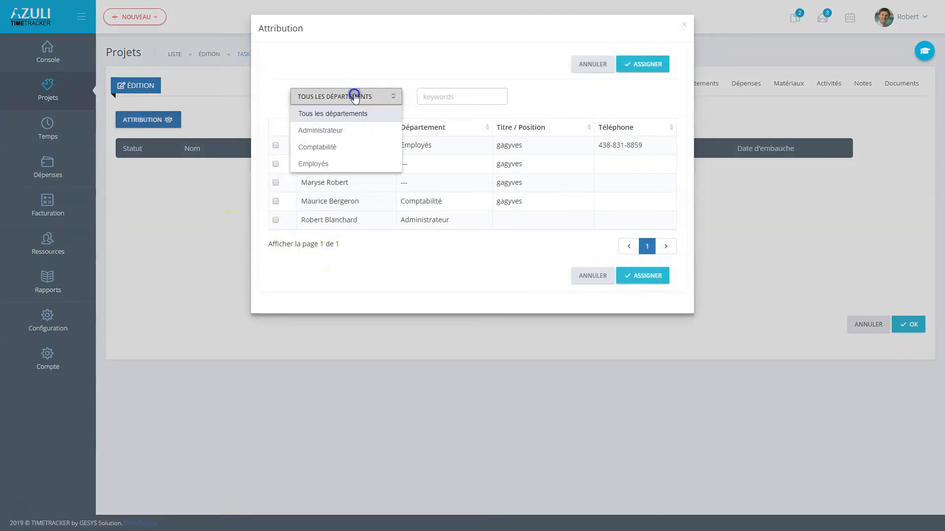
pyautogui.click(329, 147)
pyautogui.click(351, 96)
pyautogui.click(333, 117)
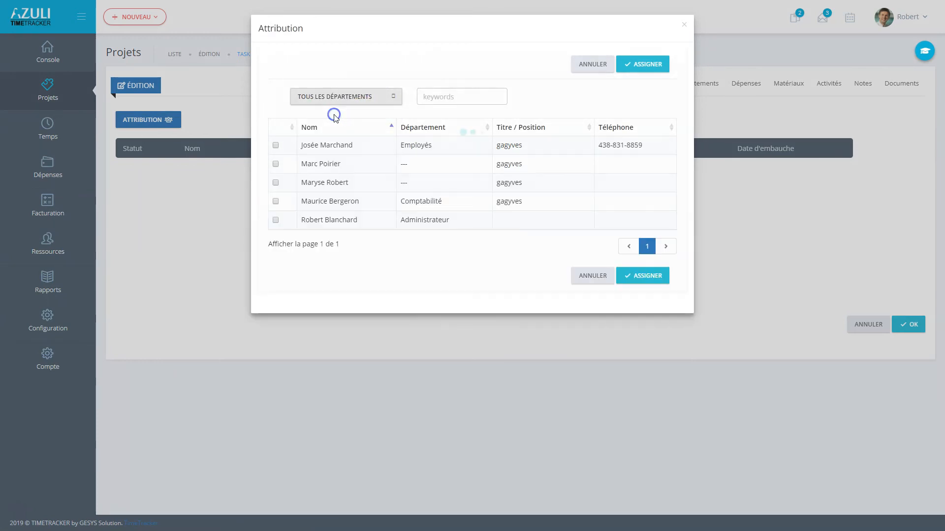
# Assign the first, second and last listed employees to the task, and remove the second one from it
pyautogui.click(276, 146)
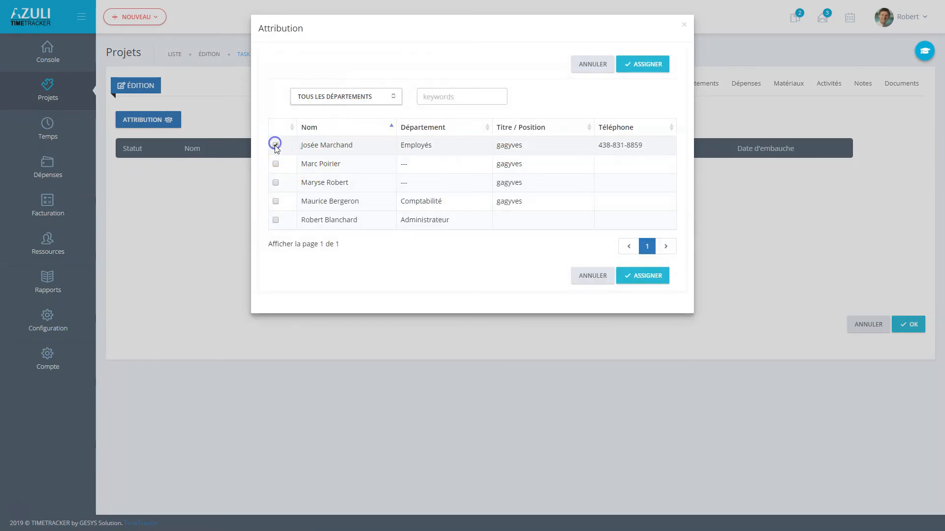
pyautogui.click(275, 164)
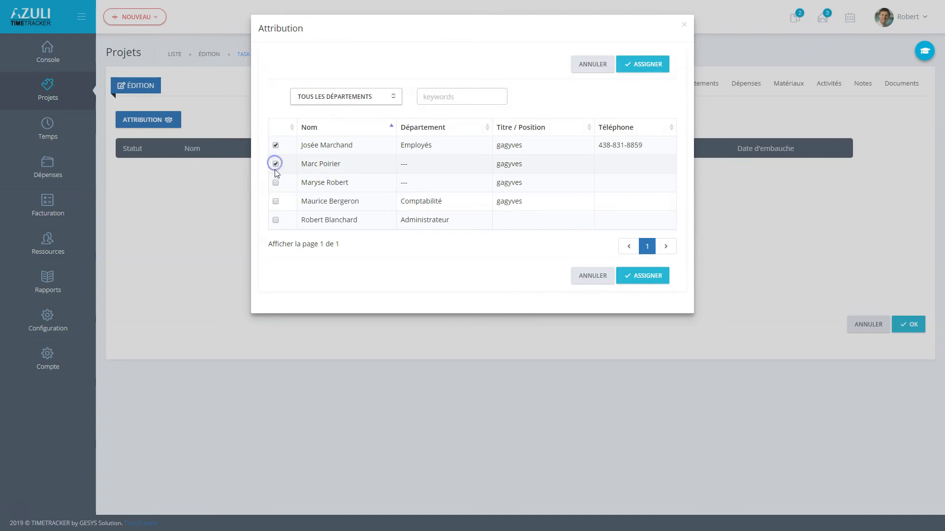
pyautogui.click(276, 220)
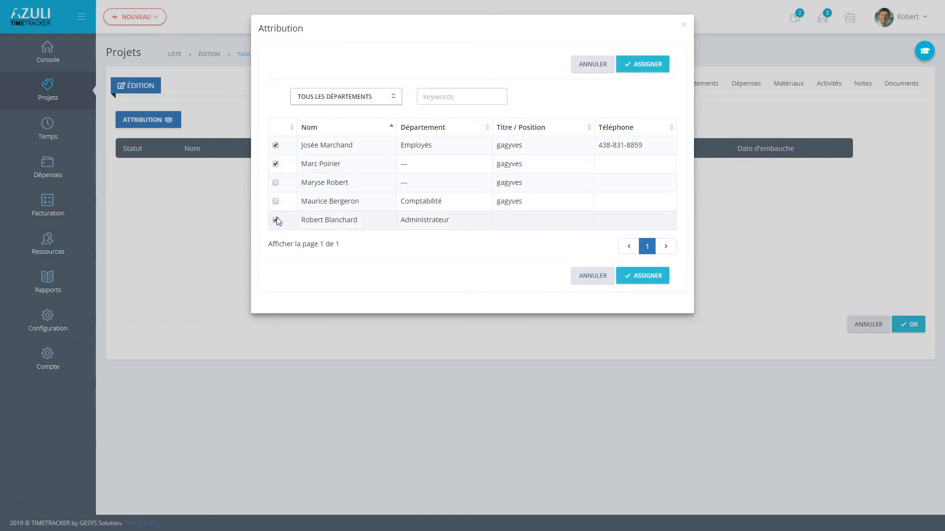
pyautogui.click(634, 274)
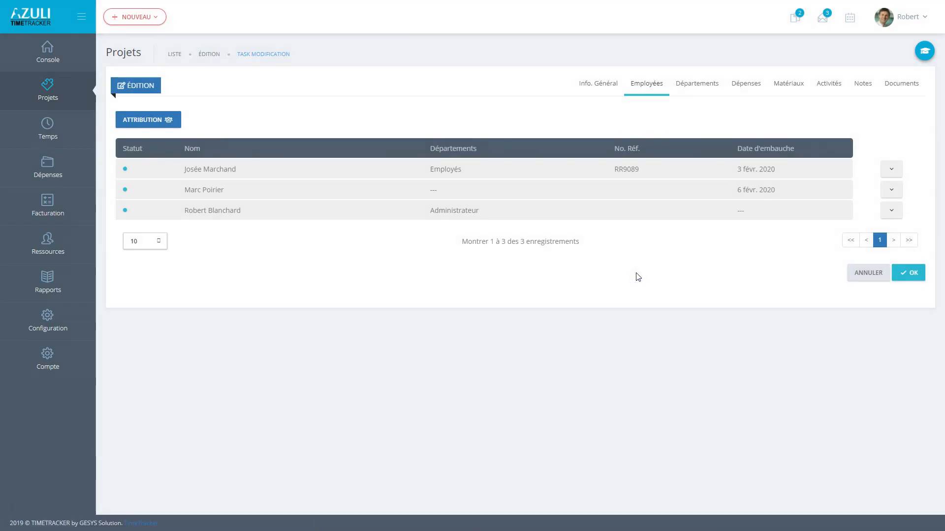
pyautogui.click(894, 191)
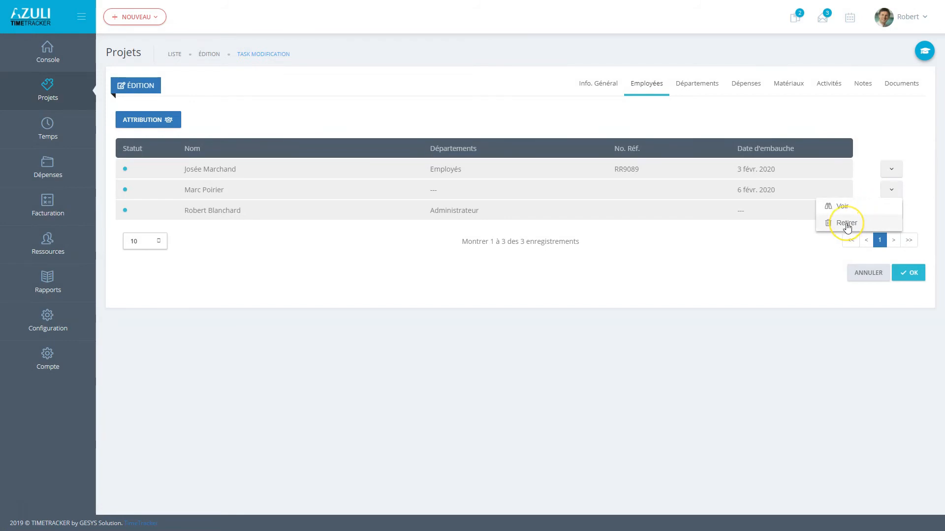
pyautogui.click(847, 224)
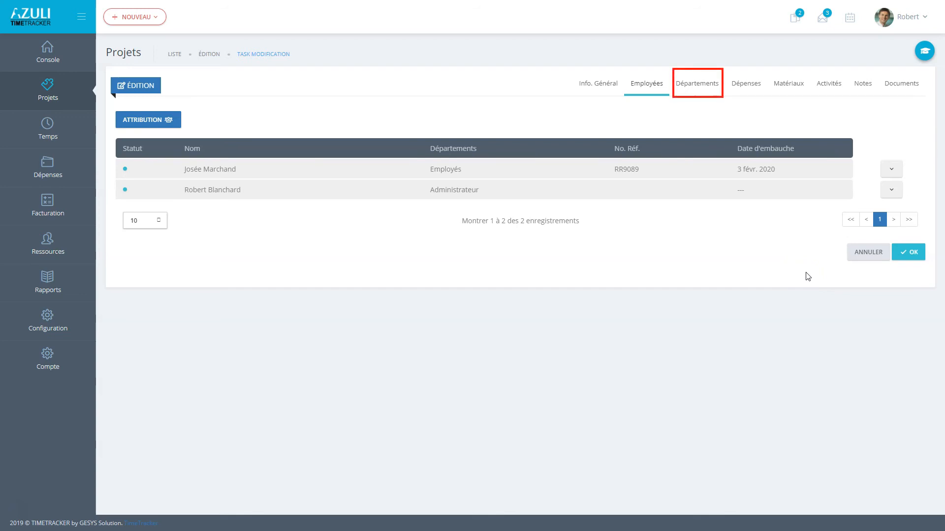
# Give the Comptabilité and Employés departments access to the task and confirm the task changes
pyautogui.click(692, 90)
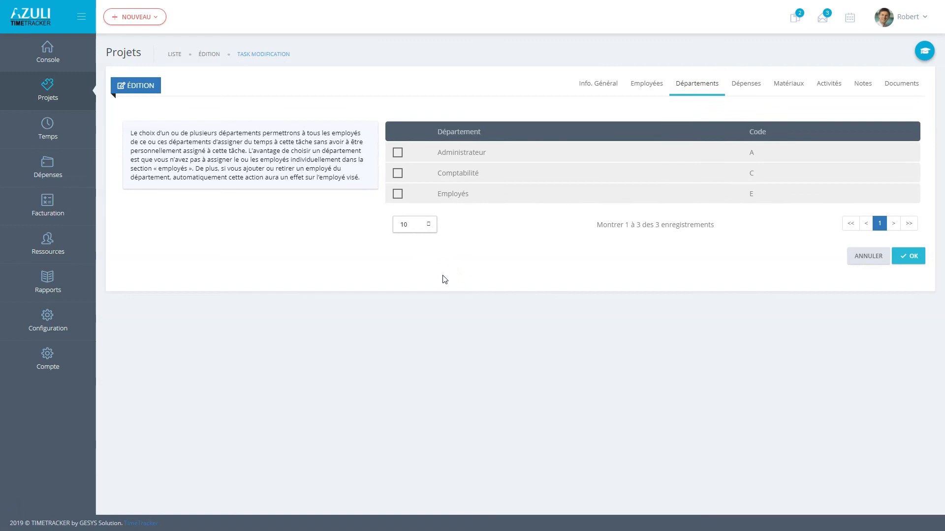
pyautogui.click(397, 174)
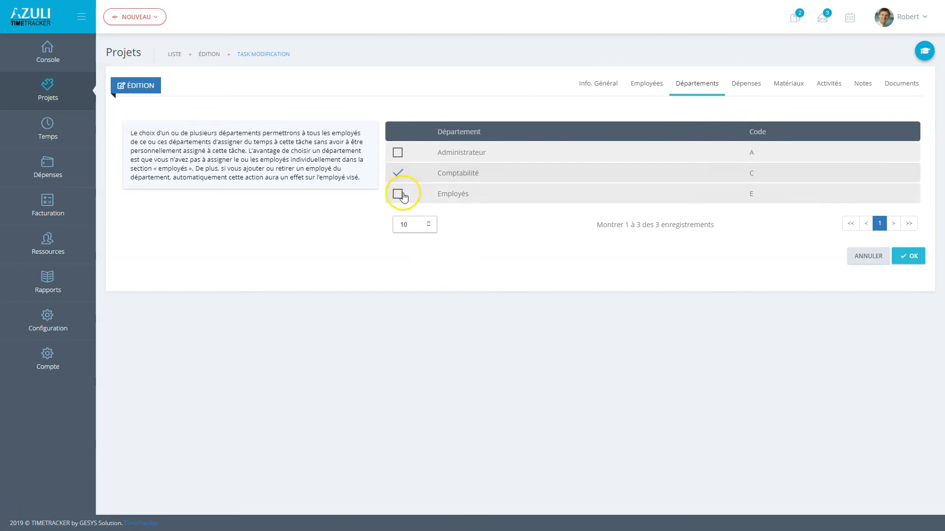
pyautogui.click(400, 194)
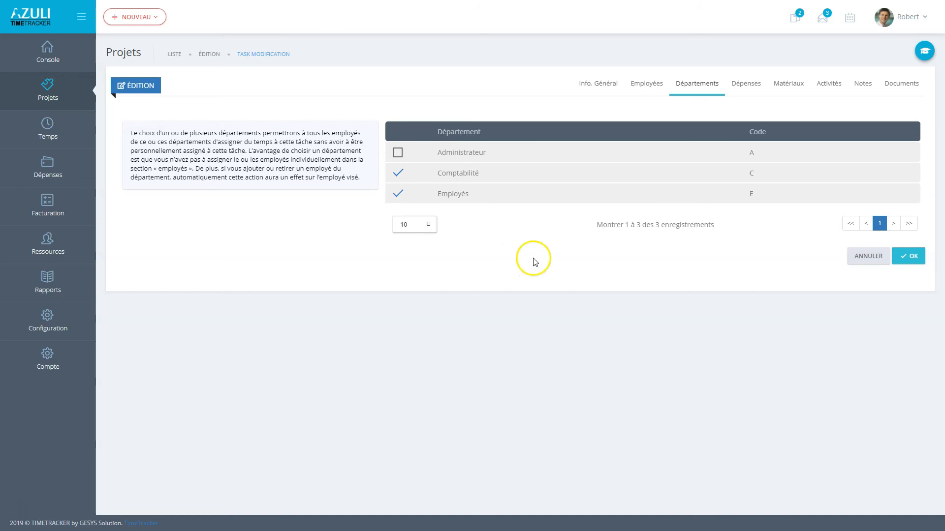
pyautogui.click(908, 256)
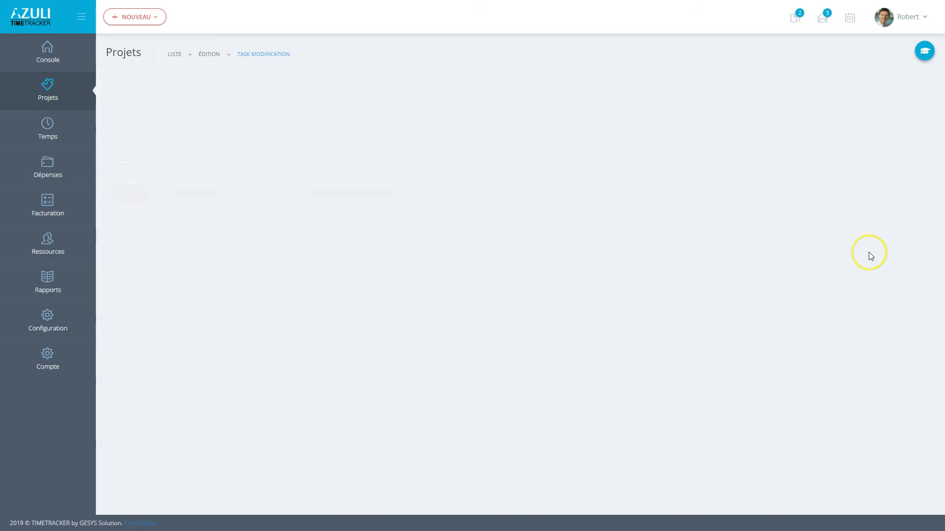
# Save the changes made to the A12-Duplex project
pyautogui.click(891, 334)
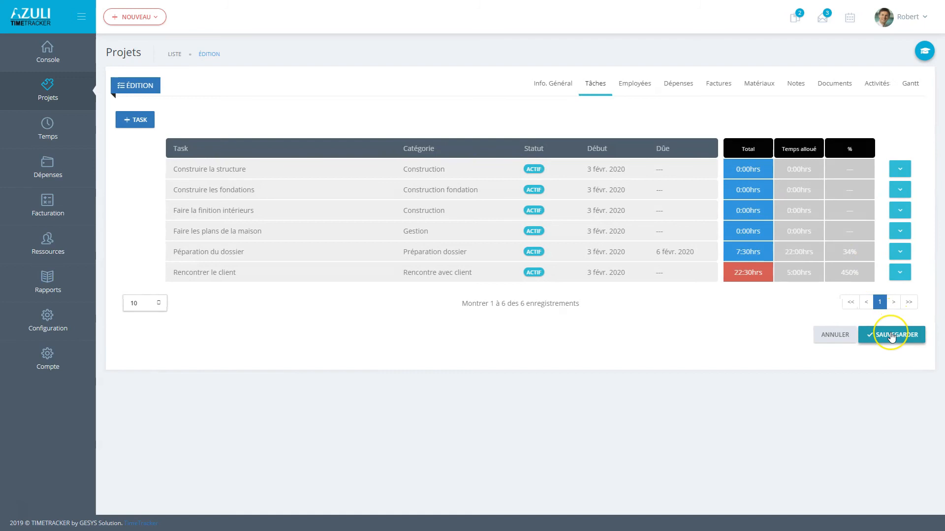
pyautogui.click(890, 334)
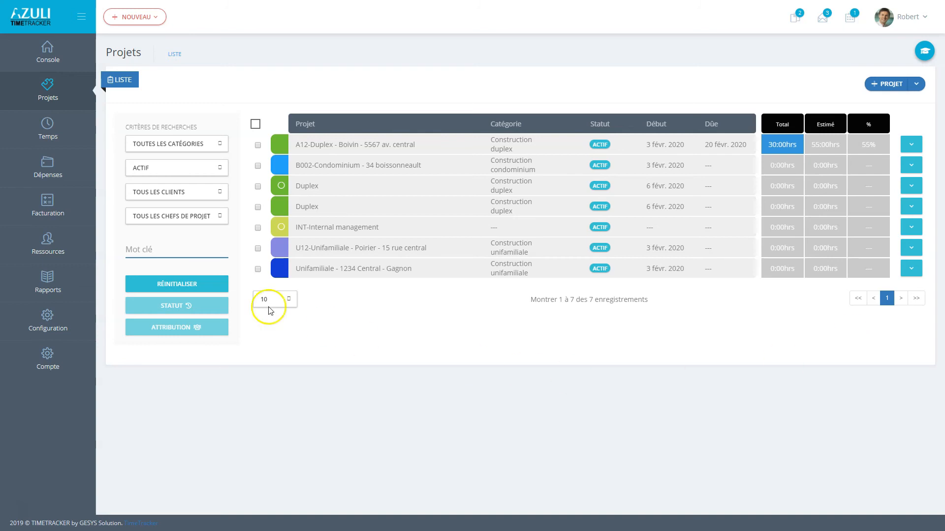
# Select the B002-Condominium, first Duplex, INT-Internal management and U12-Unifamiliale projects and open their group attribution
pyautogui.click(258, 248)
pyautogui.click(258, 227)
pyautogui.click(257, 186)
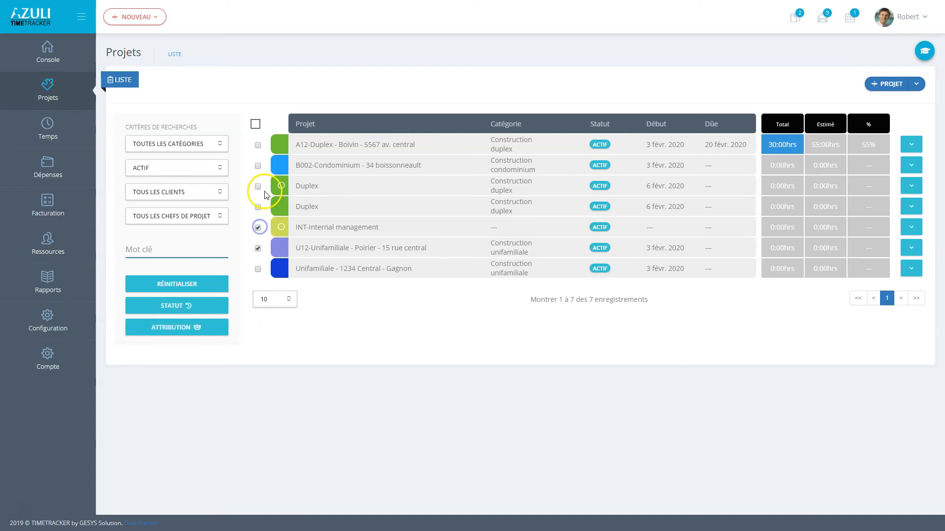
pyautogui.click(258, 165)
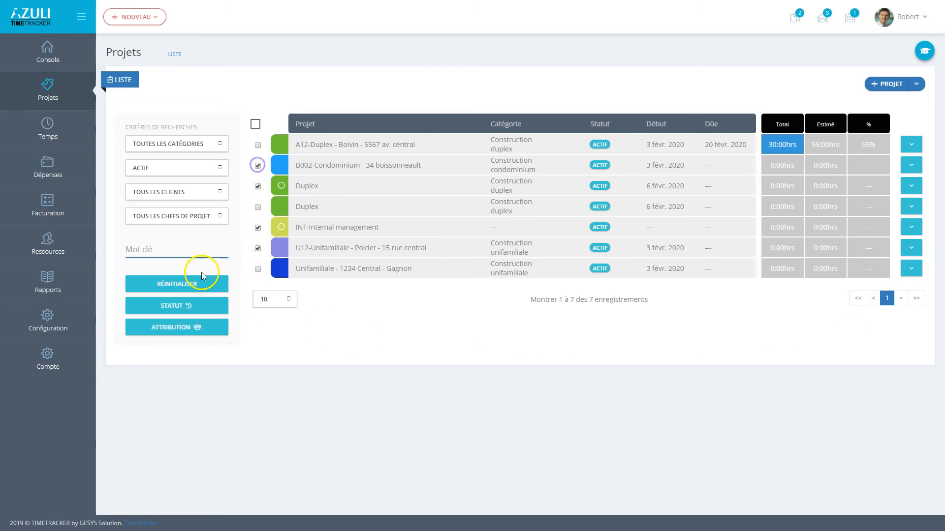
pyautogui.click(161, 327)
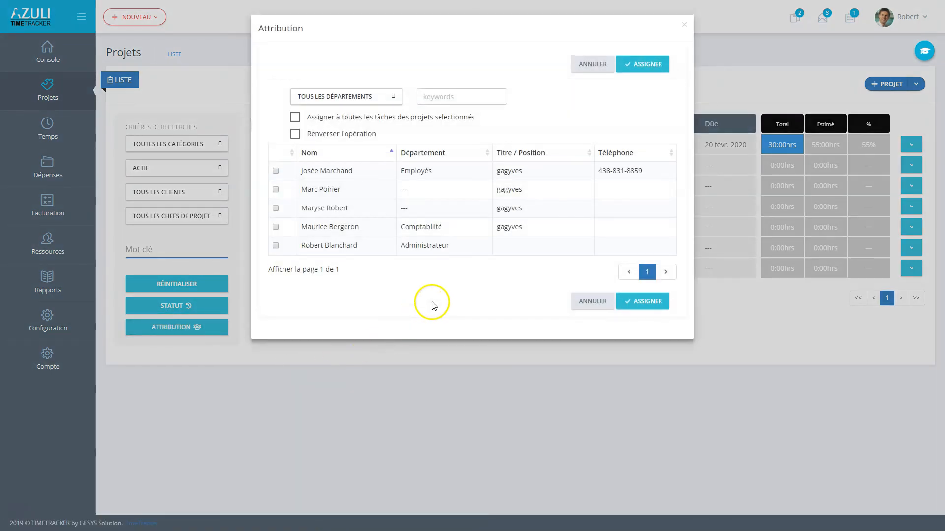
# Assign the second, third and last listed employees to the selected projects and to all of those projects' tasks
pyautogui.click(275, 190)
pyautogui.click(276, 208)
pyautogui.click(276, 246)
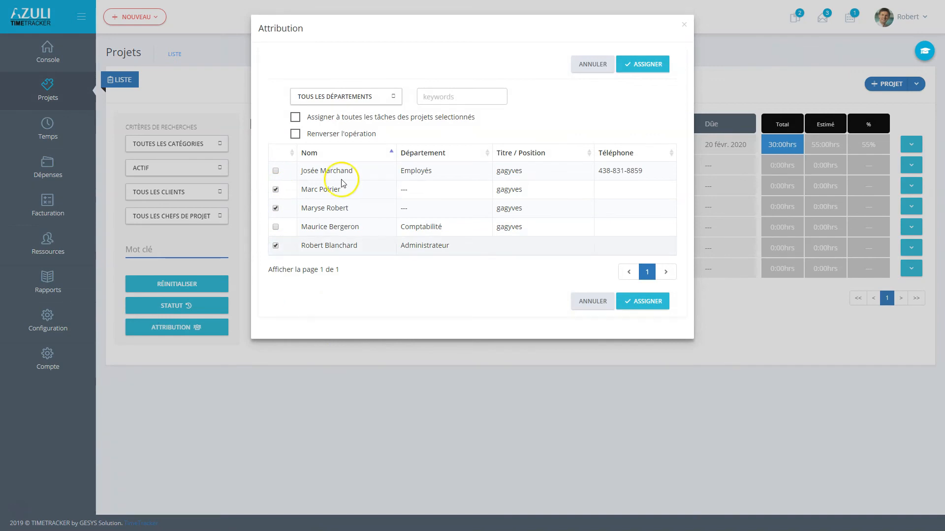
pyautogui.click(296, 118)
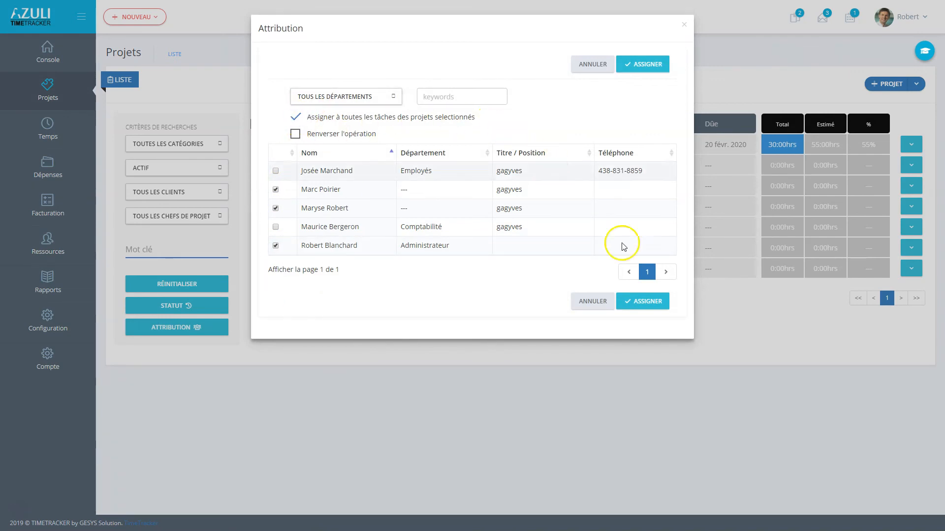
pyautogui.click(640, 307)
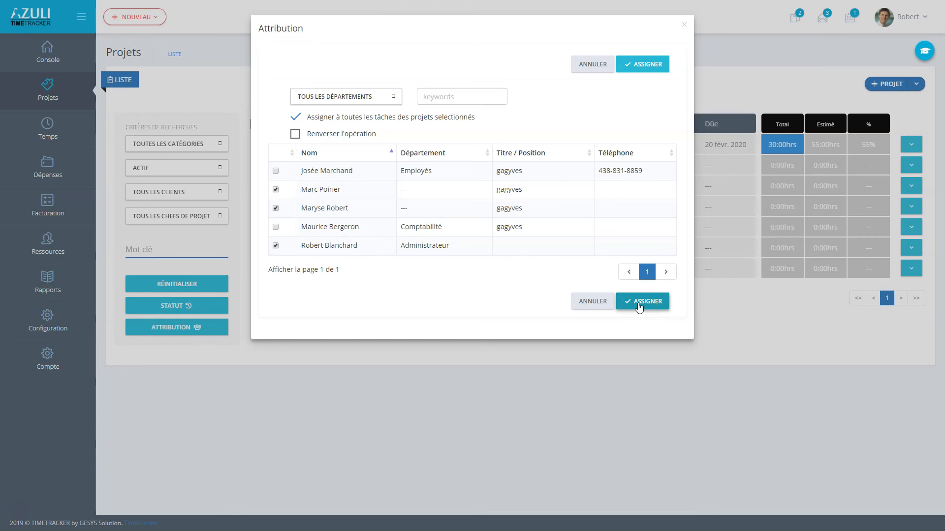
pyautogui.click(639, 306)
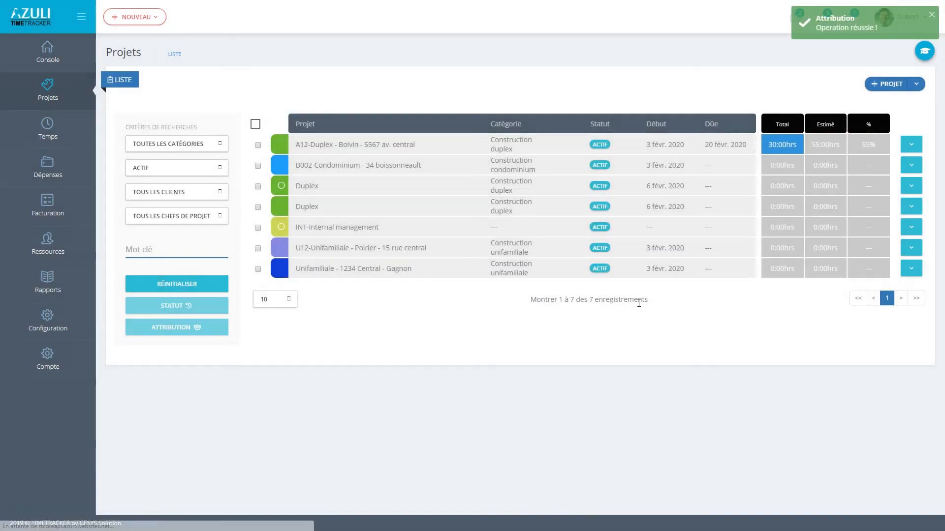
# In the list of all tasks, select the second and third Construire la structure and first two Faire la finition intérieurs tasks for group attribution
pyautogui.moveTo(45, 88)
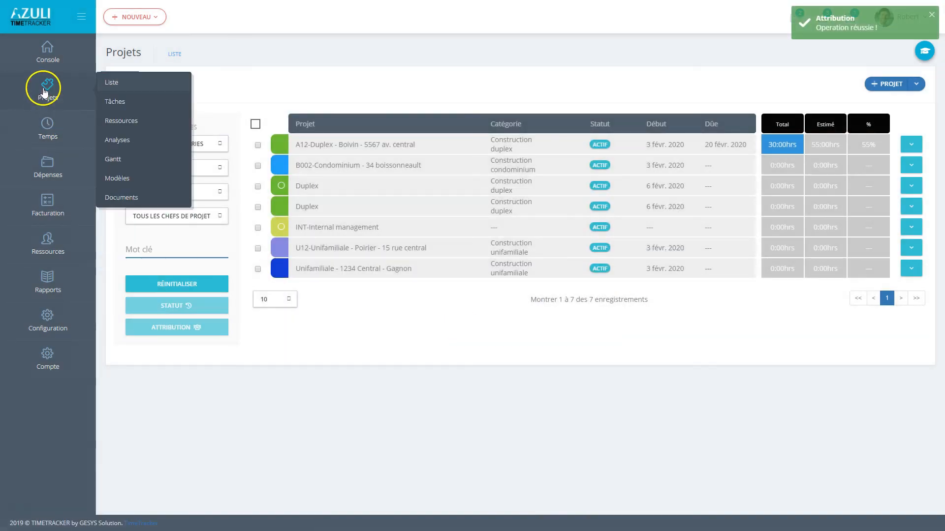
pyautogui.click(112, 104)
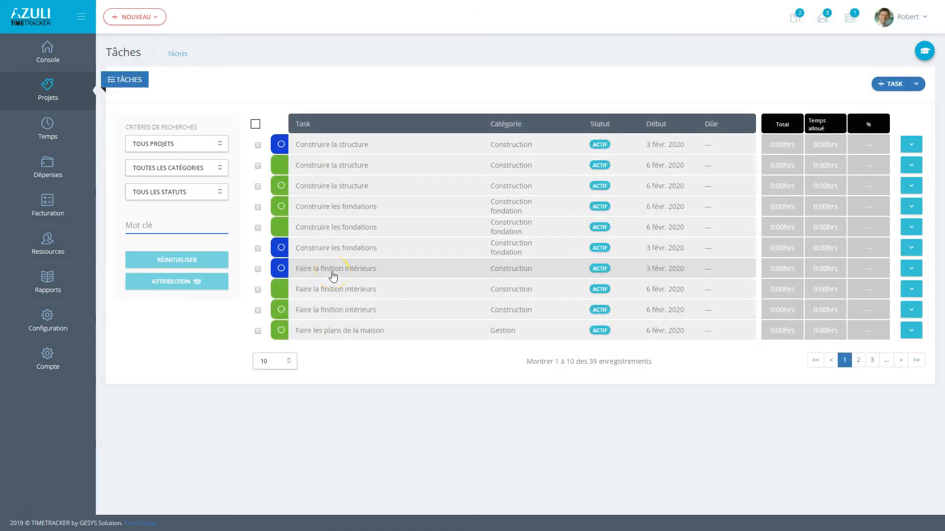
pyautogui.click(258, 165)
pyautogui.click(258, 186)
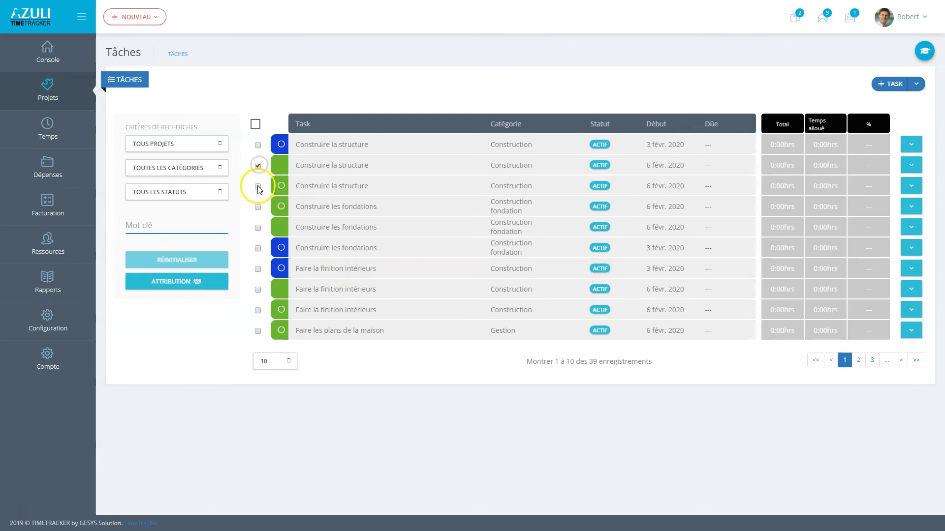
pyautogui.click(258, 269)
pyautogui.click(258, 289)
pyautogui.click(167, 283)
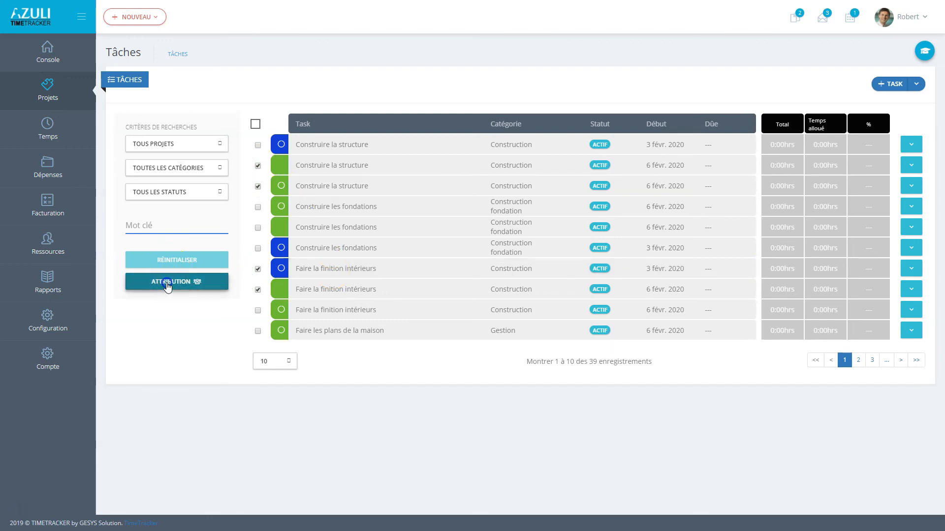
# Assign the second, third and last listed employees to the four selected tasks
pyautogui.click(275, 180)
pyautogui.click(276, 199)
pyautogui.click(276, 236)
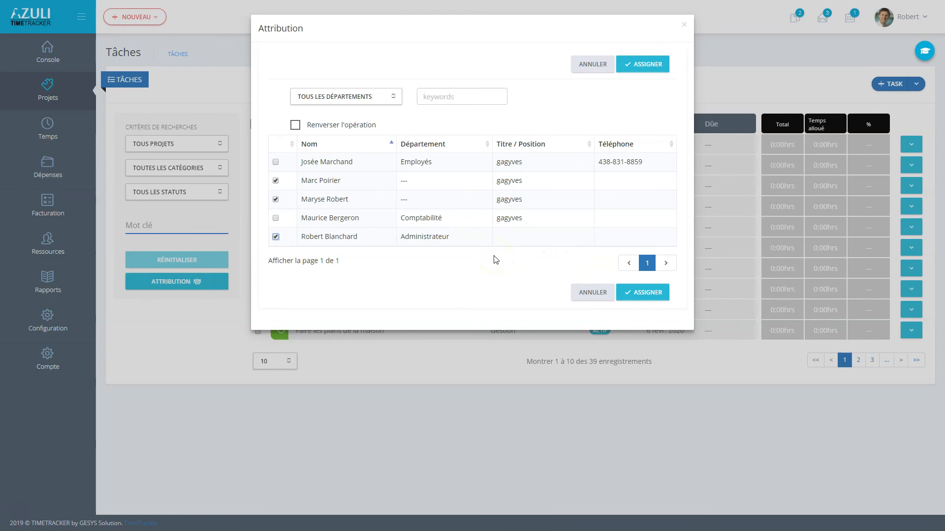
pyautogui.click(640, 293)
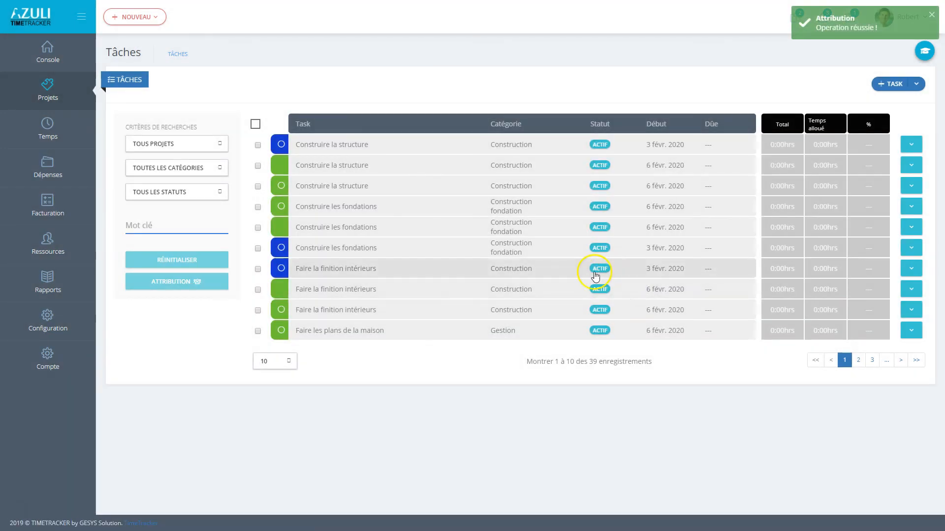
# Add the employee from the Employés department to the third listed Construire la structure task and save the task
pyautogui.click(352, 186)
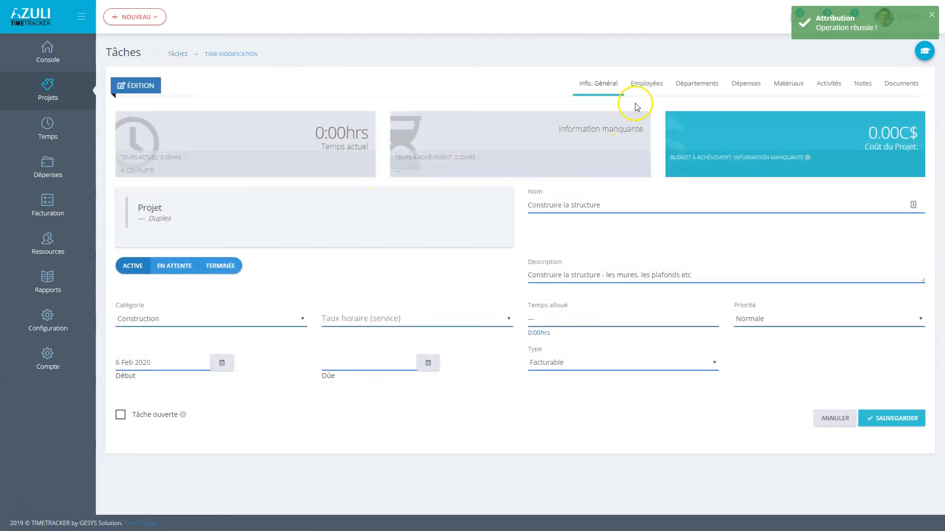
pyautogui.click(649, 83)
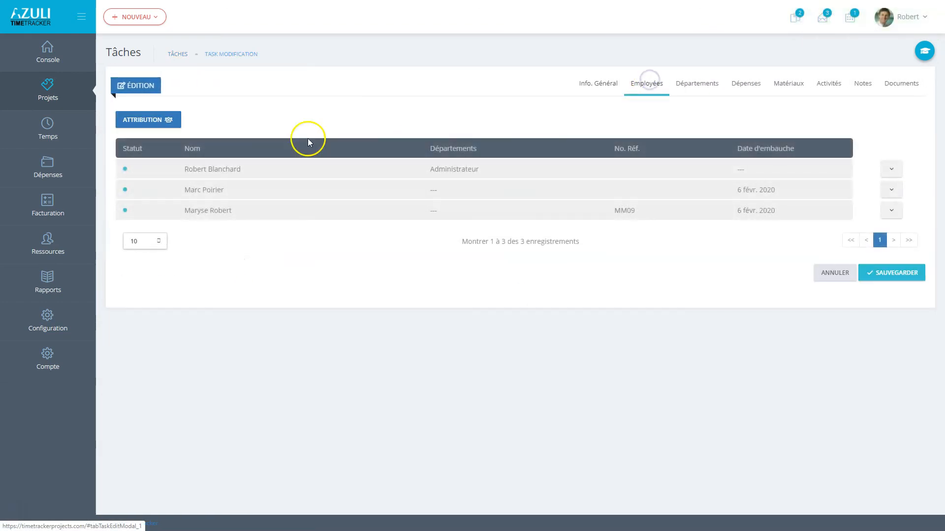
pyautogui.click(148, 120)
pyautogui.click(276, 145)
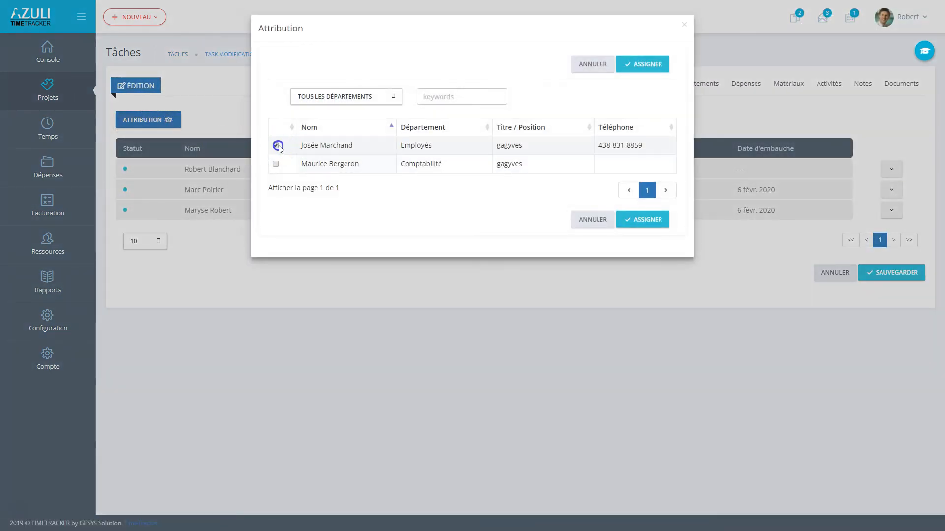
pyautogui.click(645, 213)
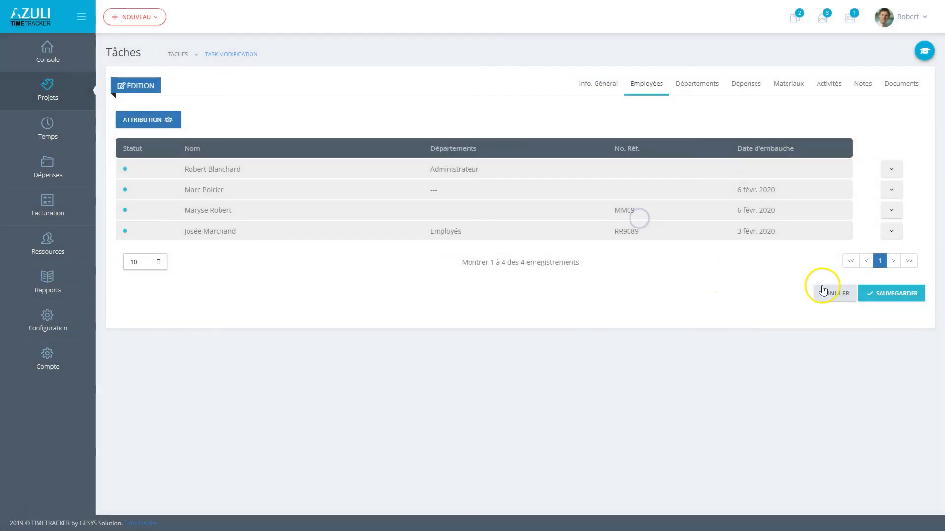
pyautogui.click(874, 294)
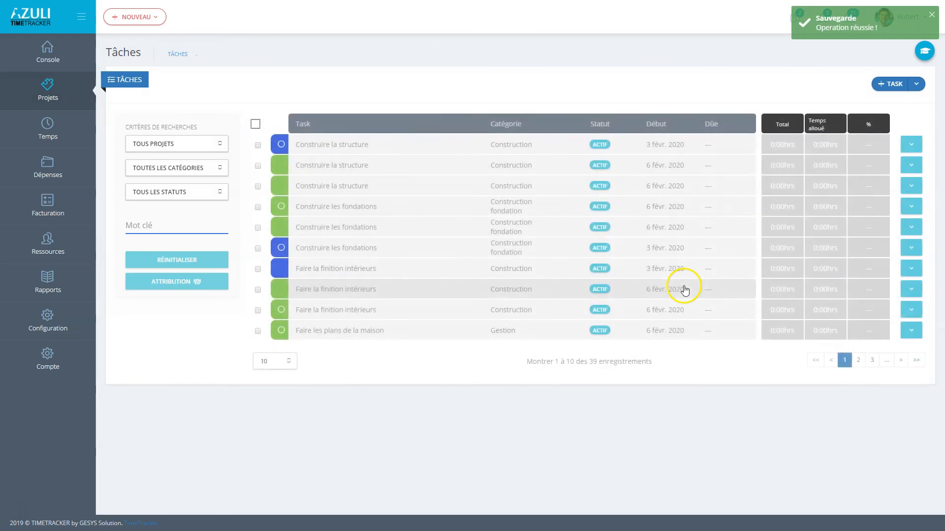